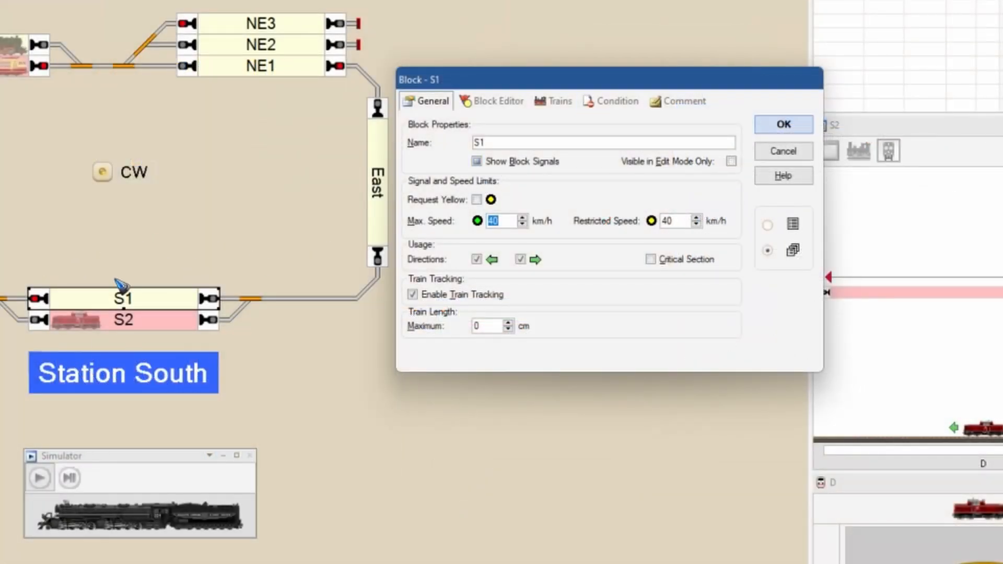
- Check the maximum speed setting of block S1 and close its properties without changes
click(513, 219)
click(782, 153)
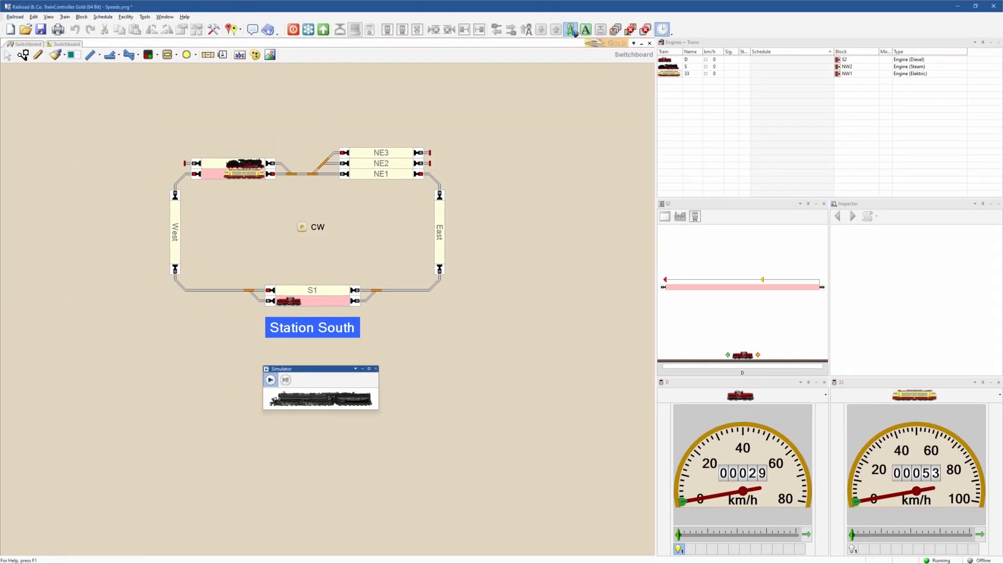
- Run electric engine 33 with AutoTrain from block NW1 eastward around the loop and back into NW1
click(256, 176)
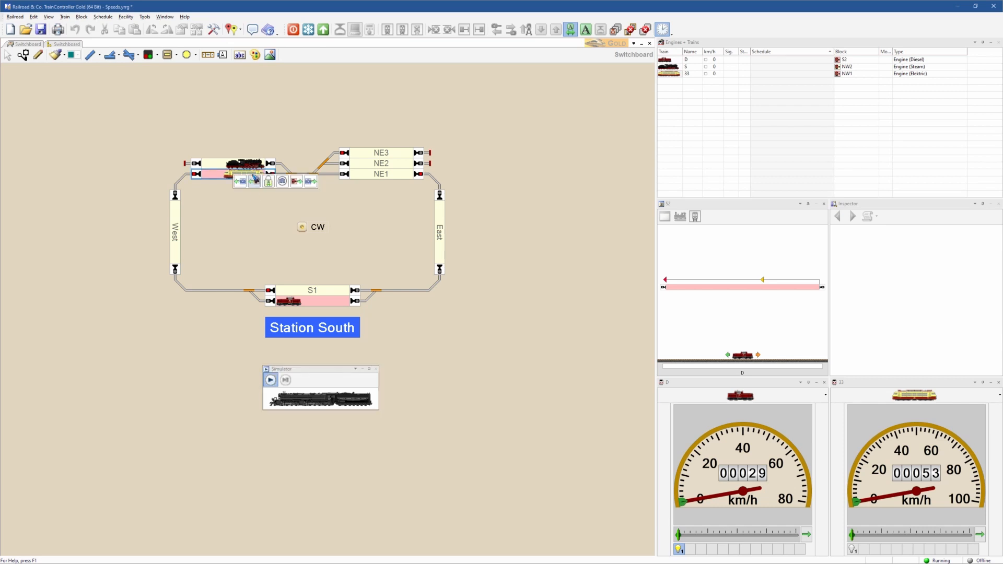
click(298, 181)
click(260, 178)
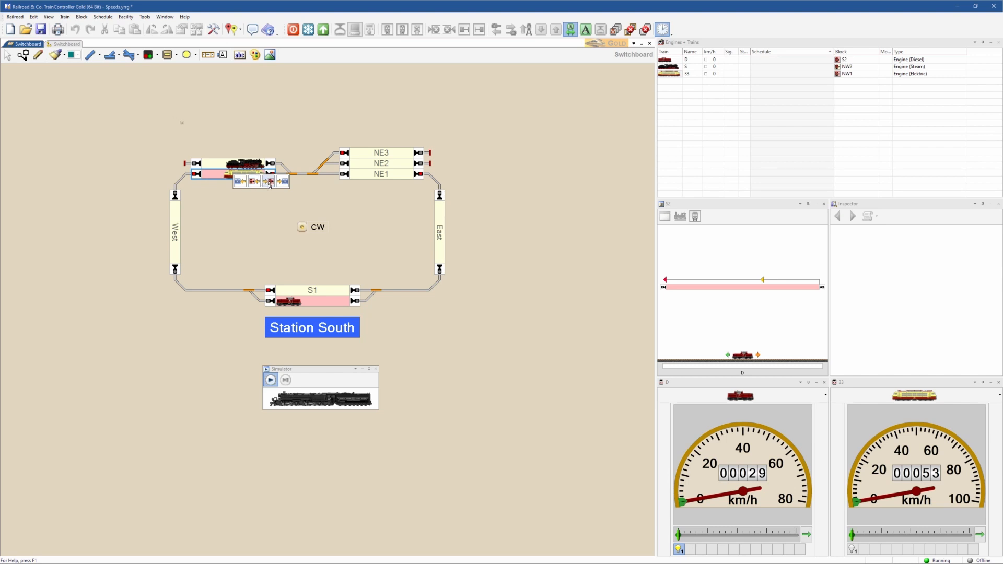
click(268, 182)
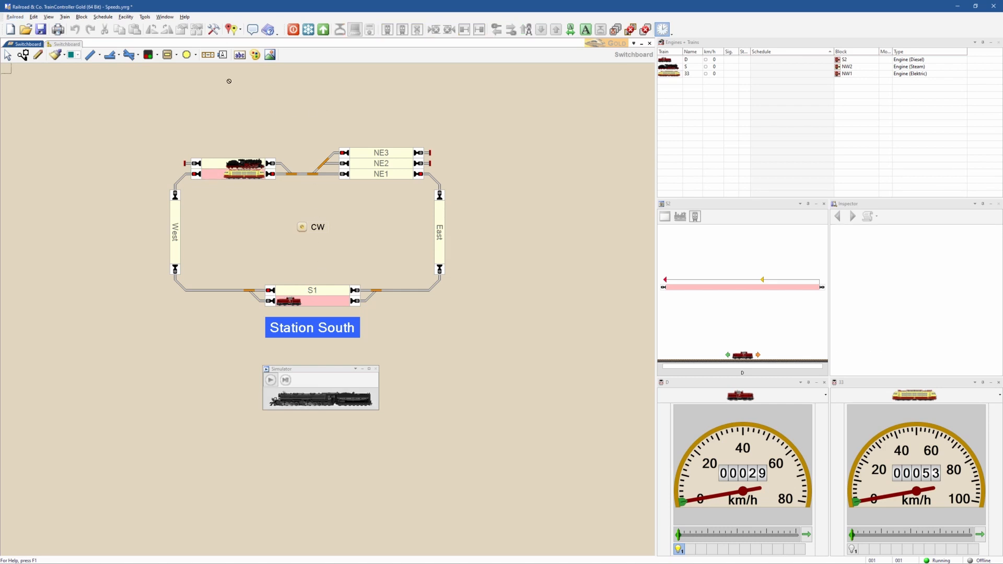
- In edit mode, set the maximum speed of the Station South blocks S1 and S2 to 80 km/h
click(214, 30)
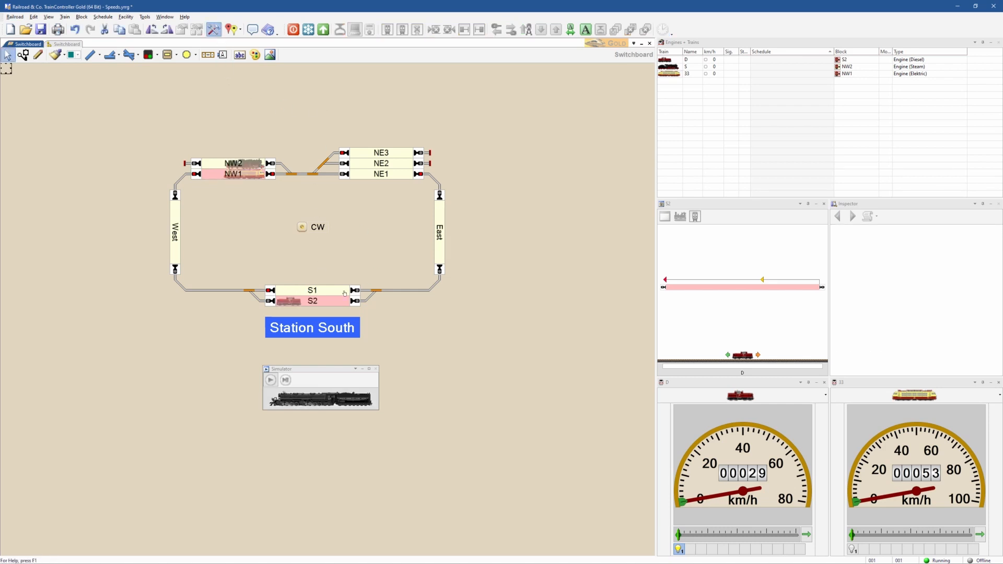
double_click(310, 291)
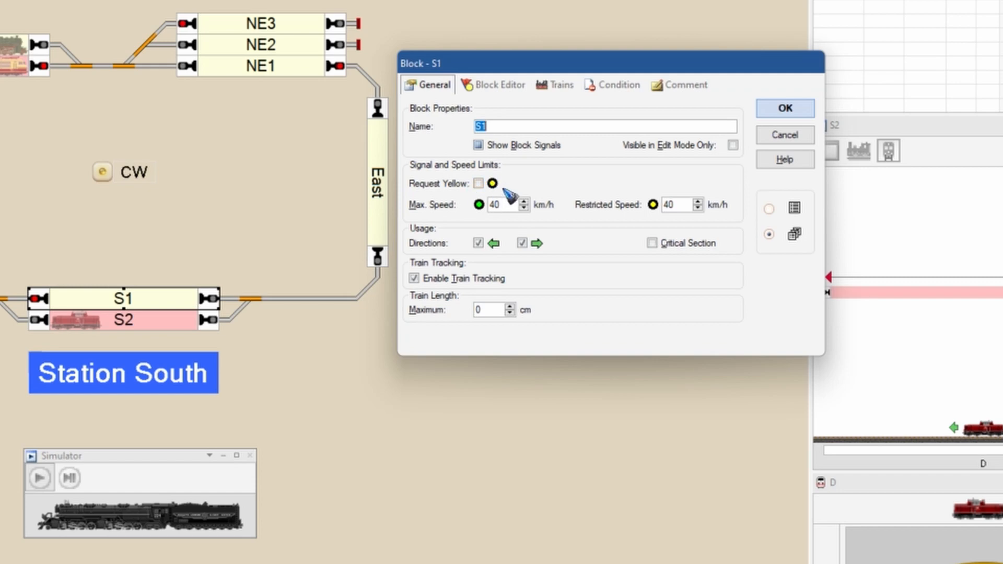
double_click(493, 204)
click(768, 234)
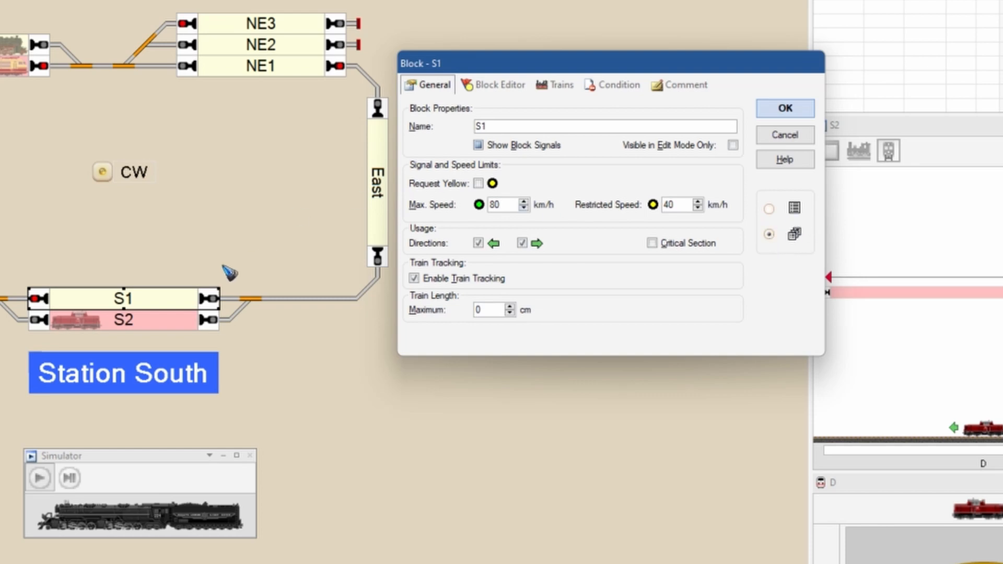
click(141, 323)
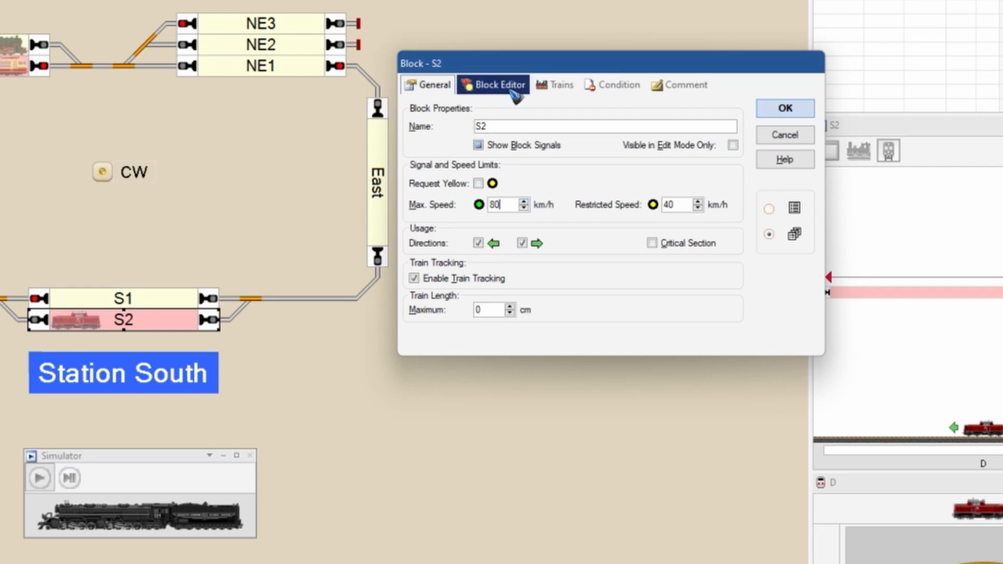
click(791, 112)
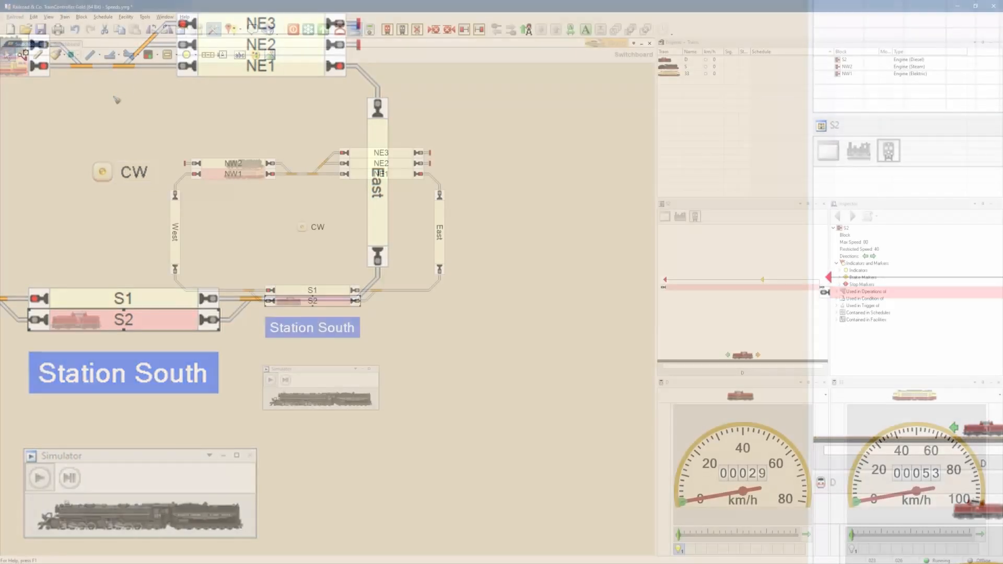
- In schedule CW, request yellow for block S1 and set its speed limit to 40 km/h
click(71, 45)
click(30, 91)
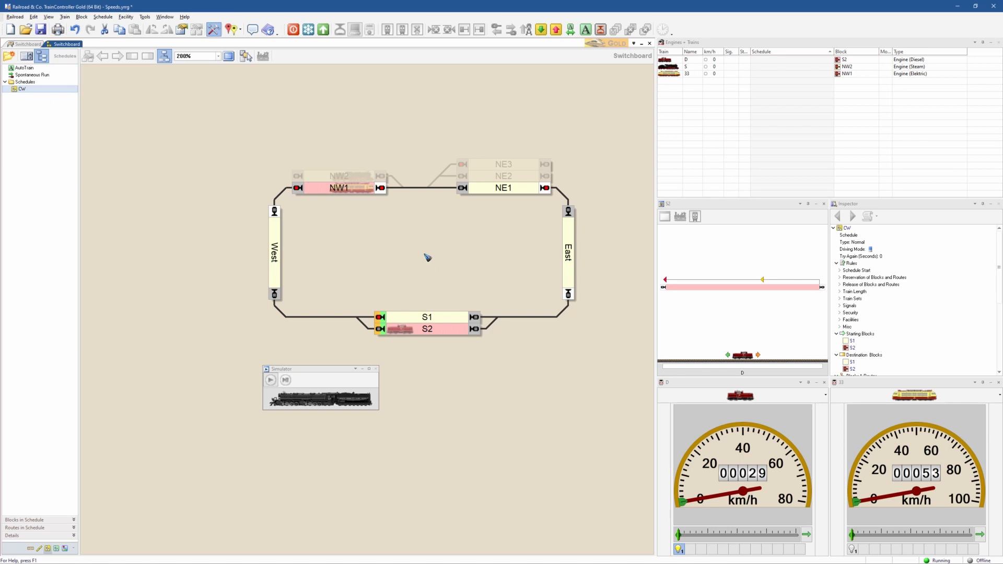
double_click(430, 317)
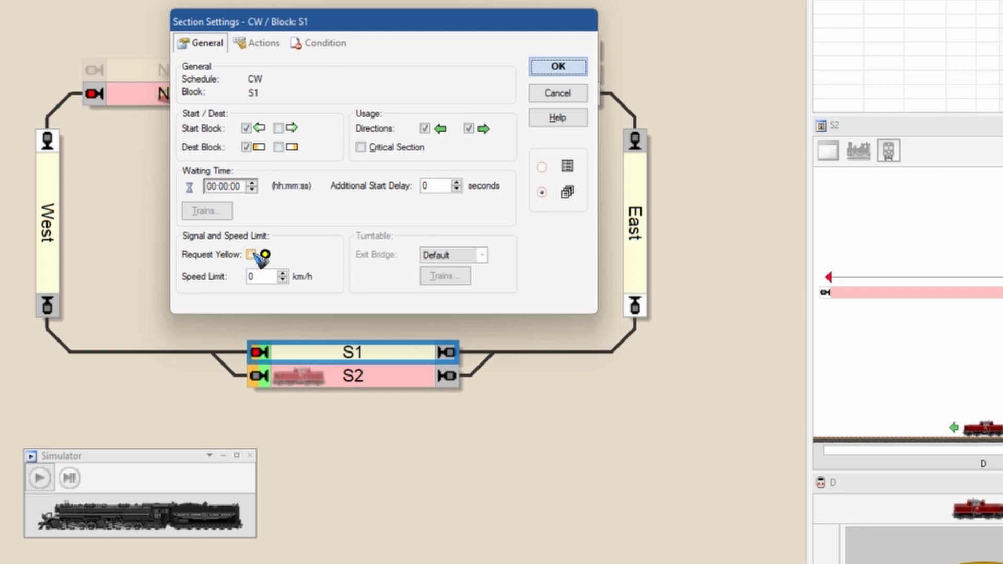
click(252, 254)
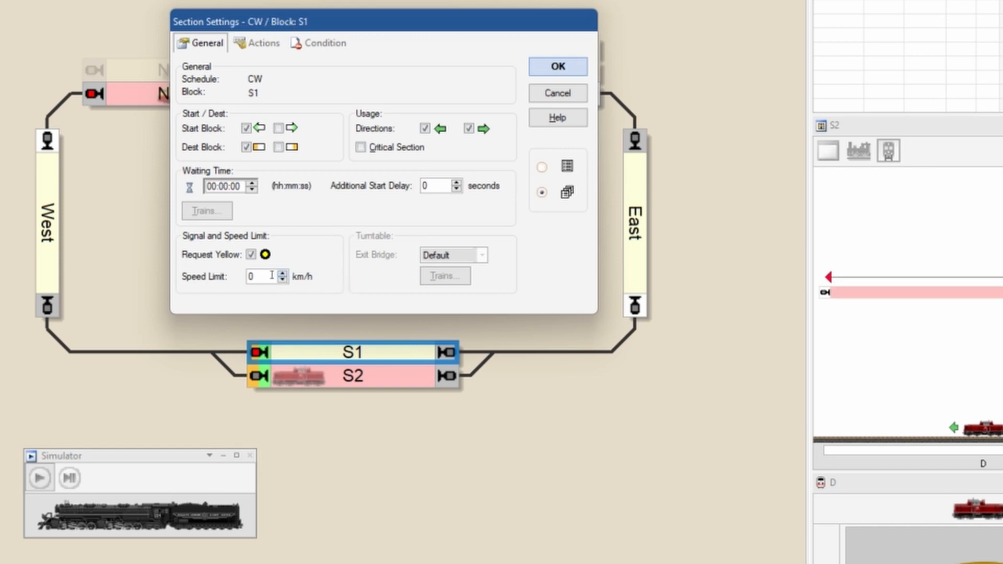
click(242, 267)
text(0)
- In schedule CW, request yellow for block S2, set its speed limit to 40 km/h and apply the settings
click(369, 384)
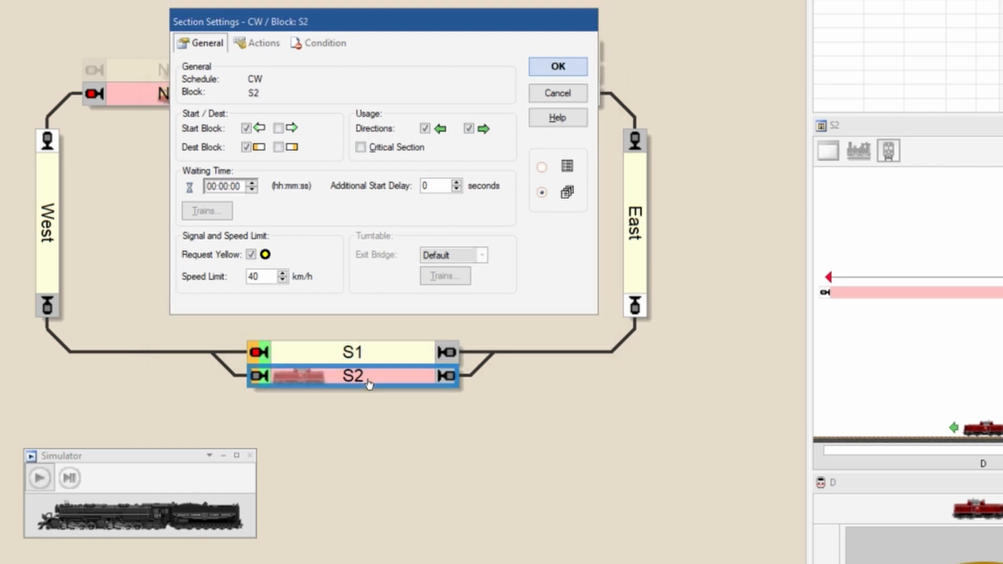
click(252, 254)
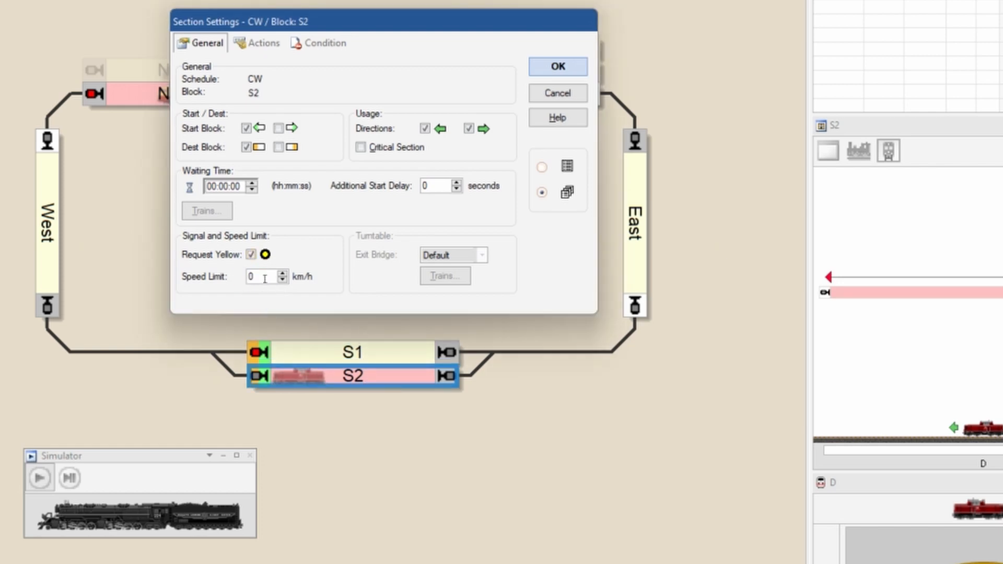
drag(264, 277, 241, 286)
text(40)
click(557, 68)
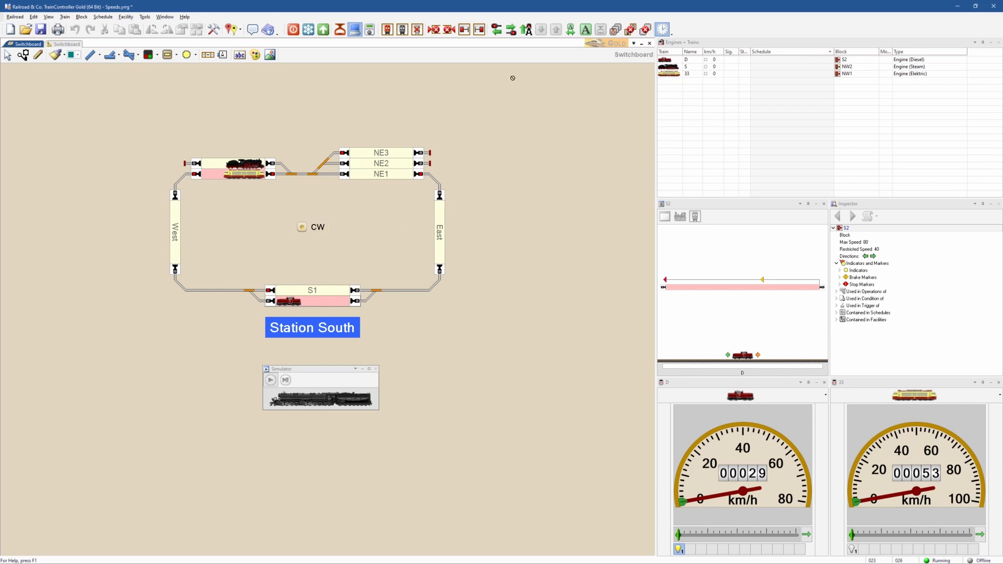
- Start an AutoTrain run of electric engine 33 from NW1 eastward back to NW1 and run the simulator
click(571, 29)
click(260, 175)
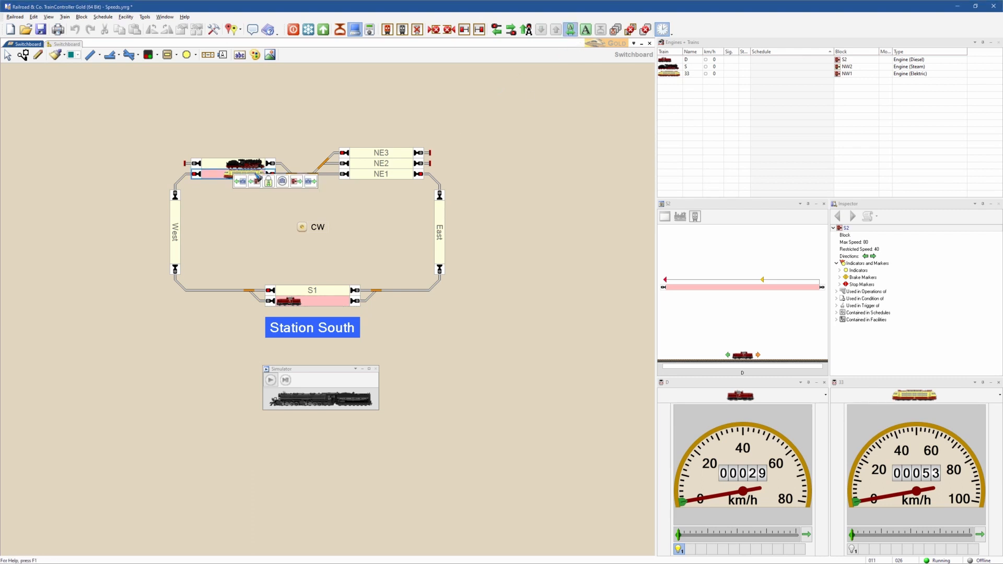
click(298, 181)
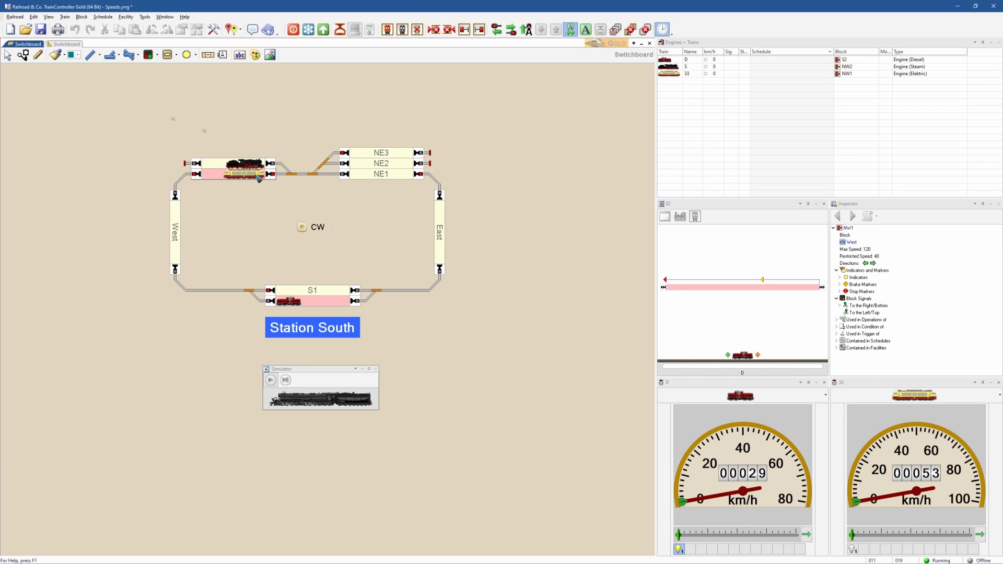
mouse_move(256, 177)
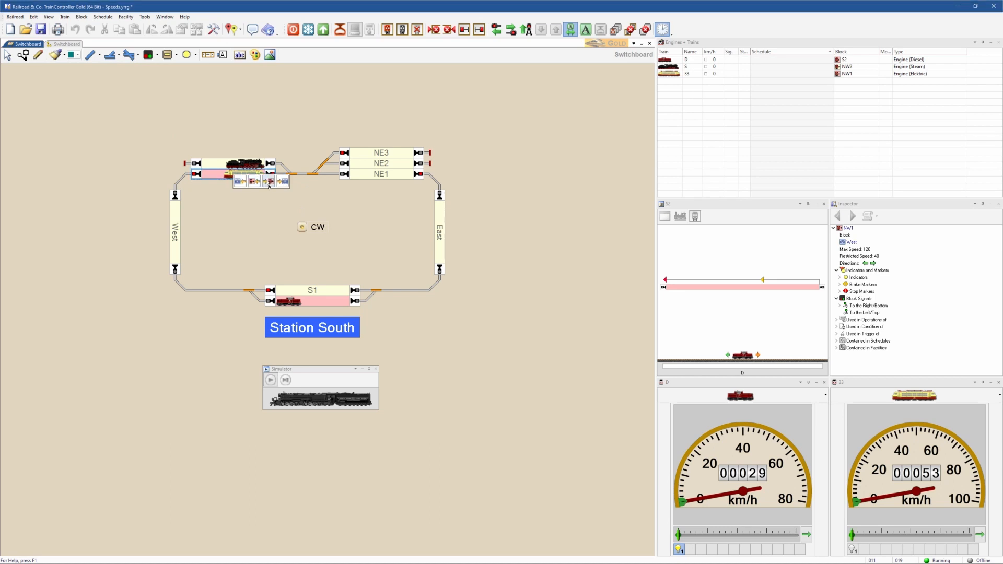
click(269, 182)
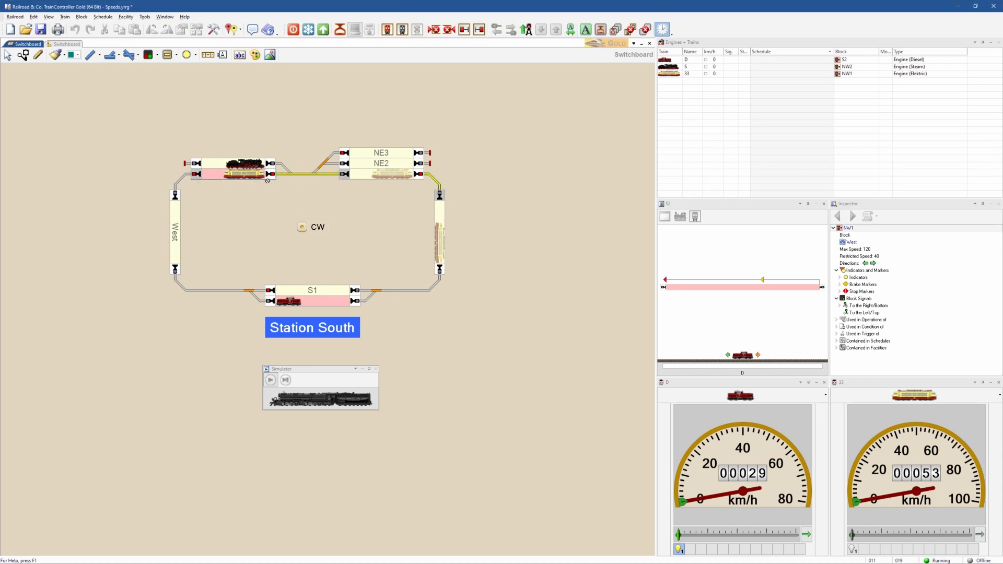
click(270, 380)
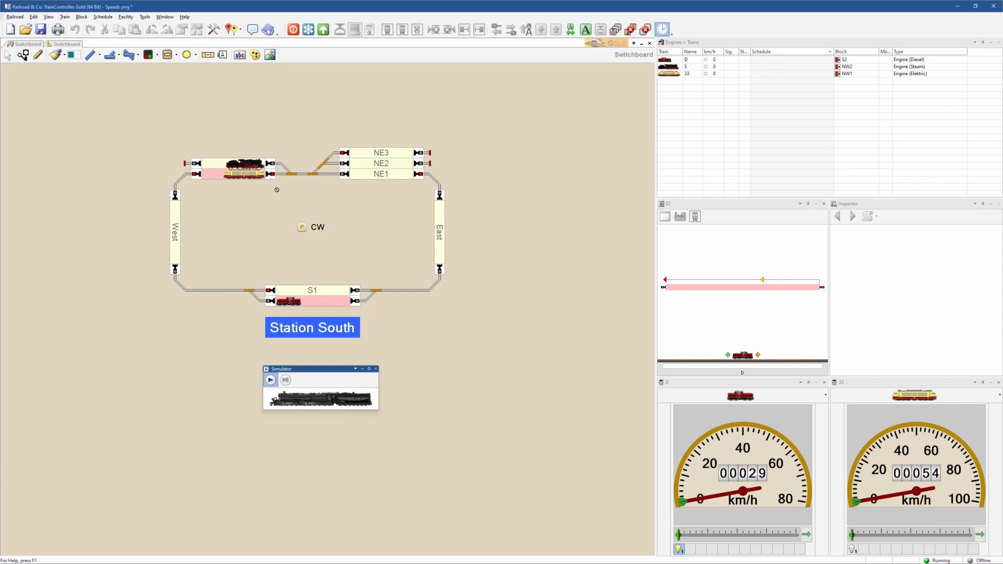
- Move electric engine 33 from block NW1 to NE2 and start the CW schedule from the switchboard
click(303, 227)
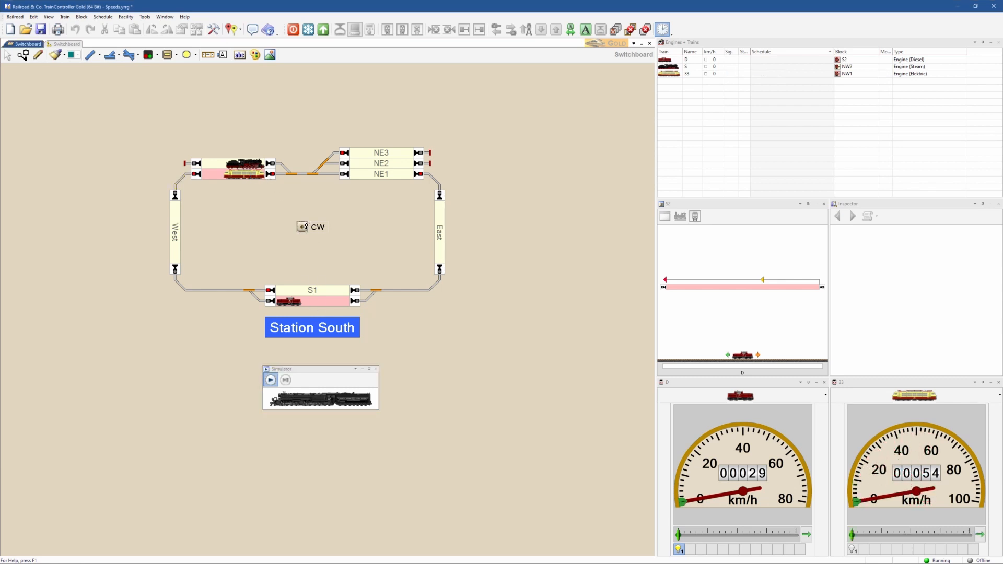
drag(335, 168, 406, 166)
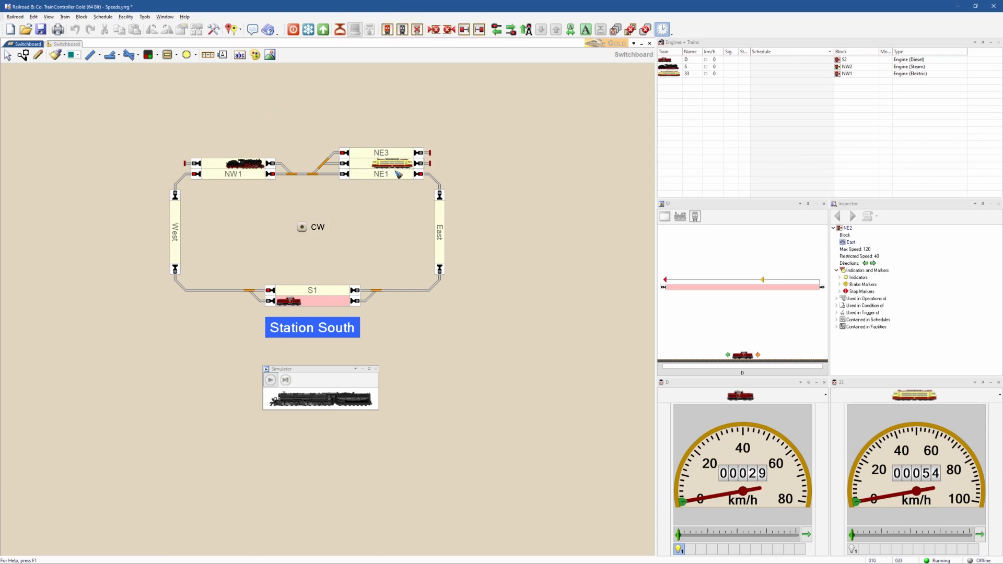
click(303, 227)
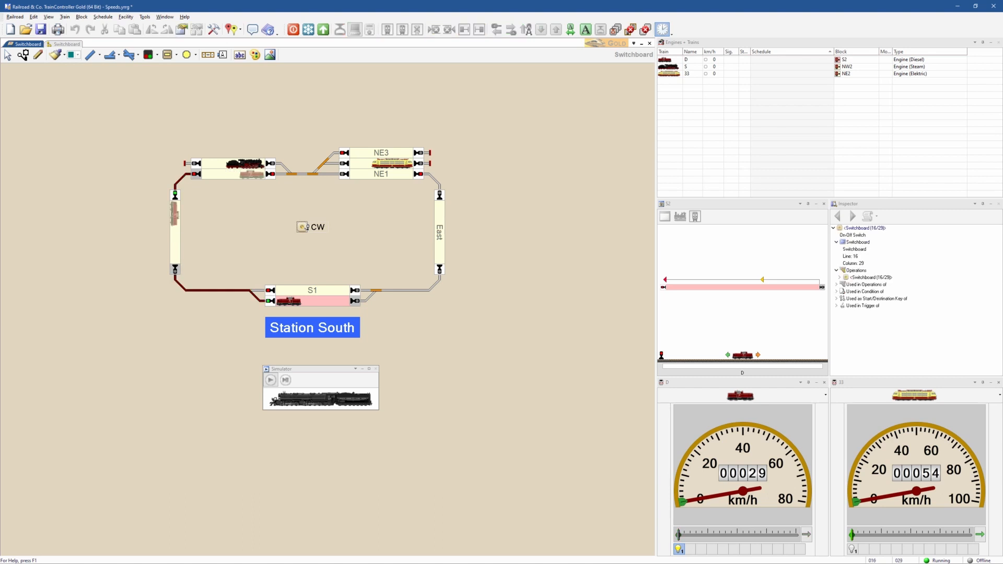